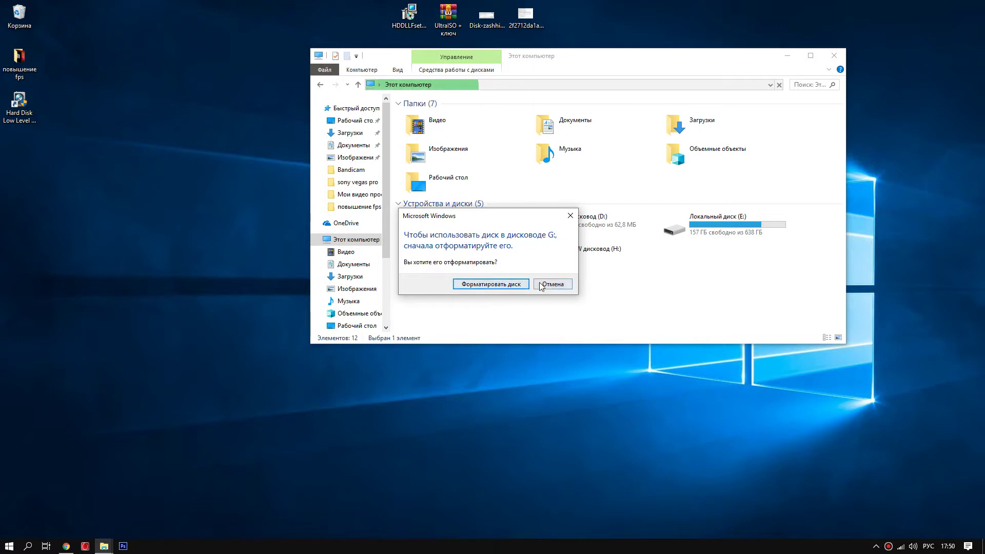
# Decline formatting the disk in drive G: and dismiss the access error.
pyautogui.click(550, 284)
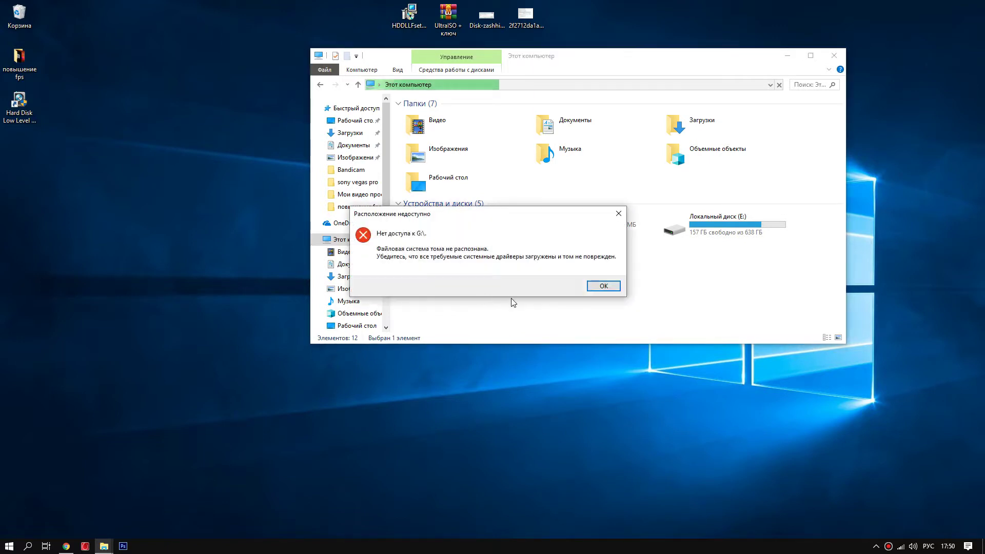
pyautogui.click(595, 286)
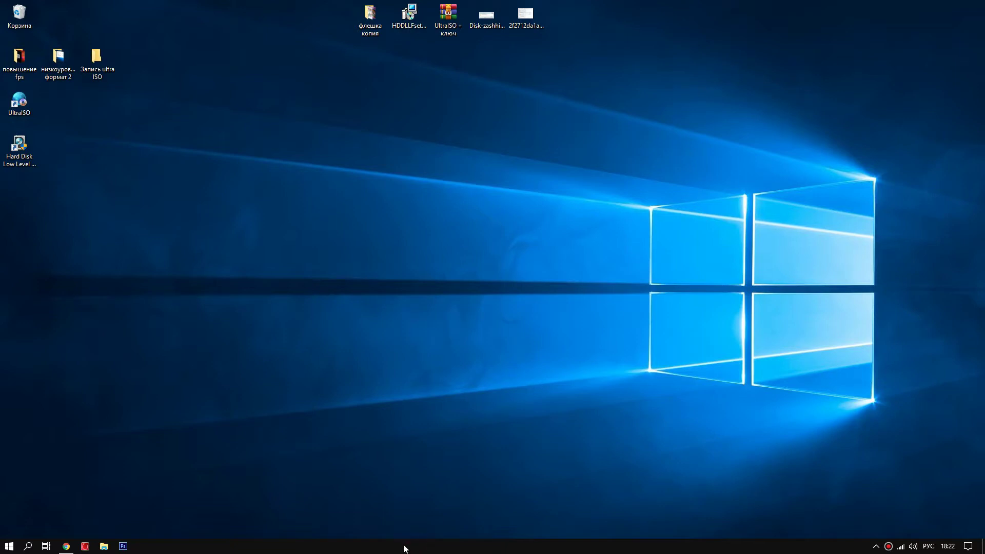
pyautogui.click(383, 548)
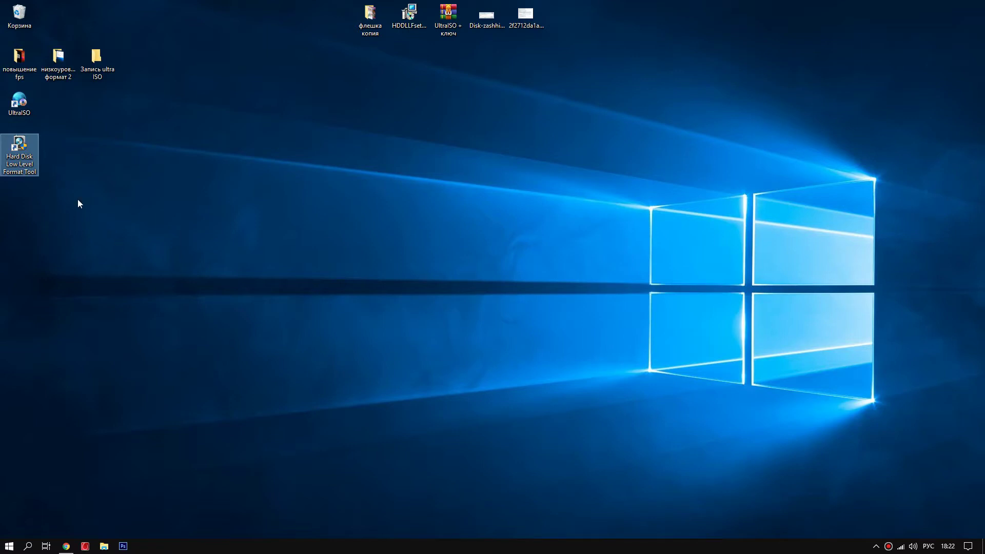
pyautogui.click(95, 165)
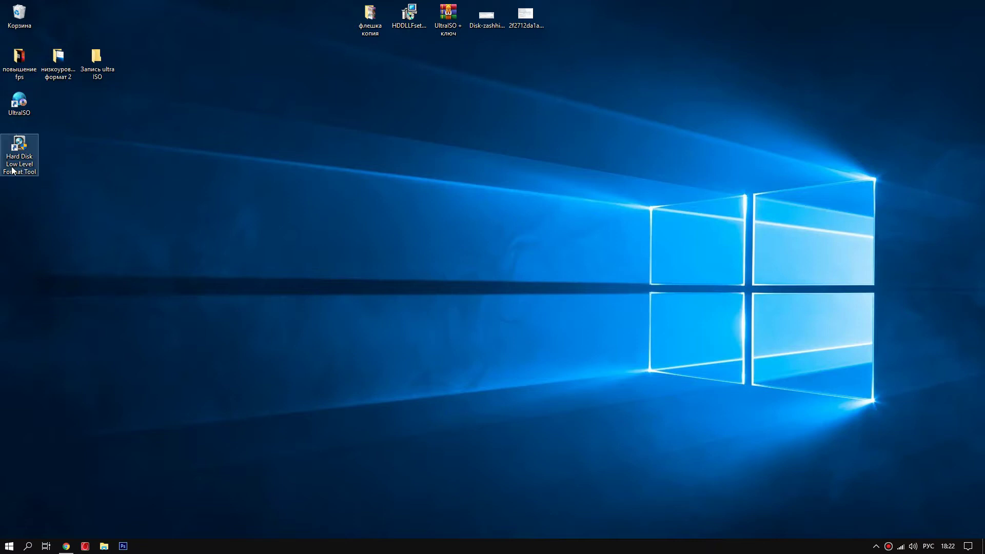
# Launch Hard Disk Low Level Format Tool in its free mode and select the USB DISK 2.0 (G:) device.
pyautogui.doubleClick(25, 161)
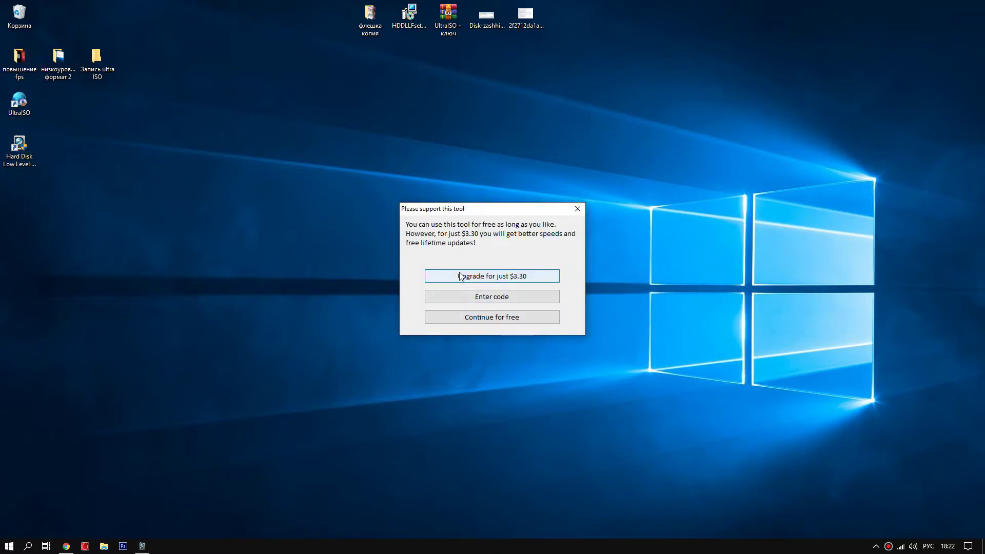
pyautogui.click(461, 318)
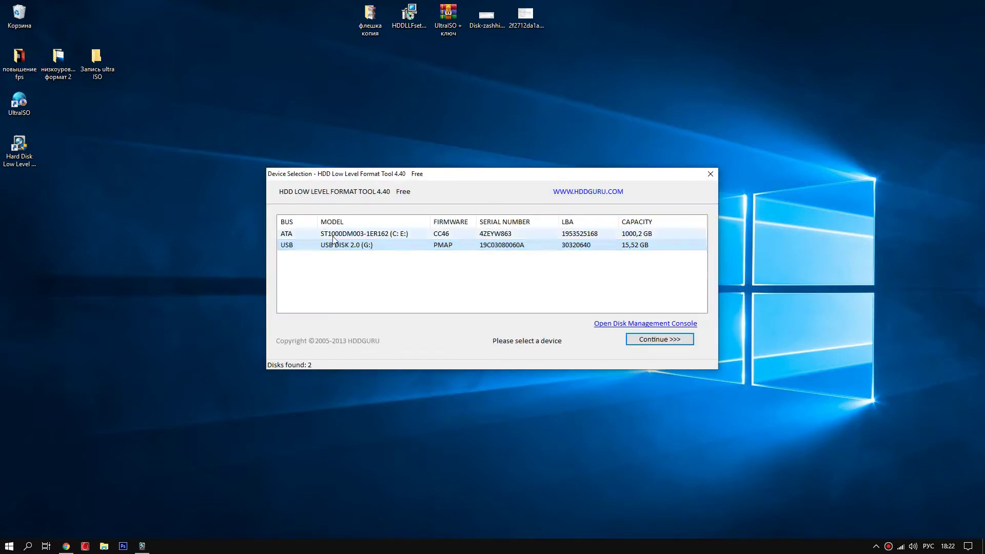
pyautogui.click(341, 245)
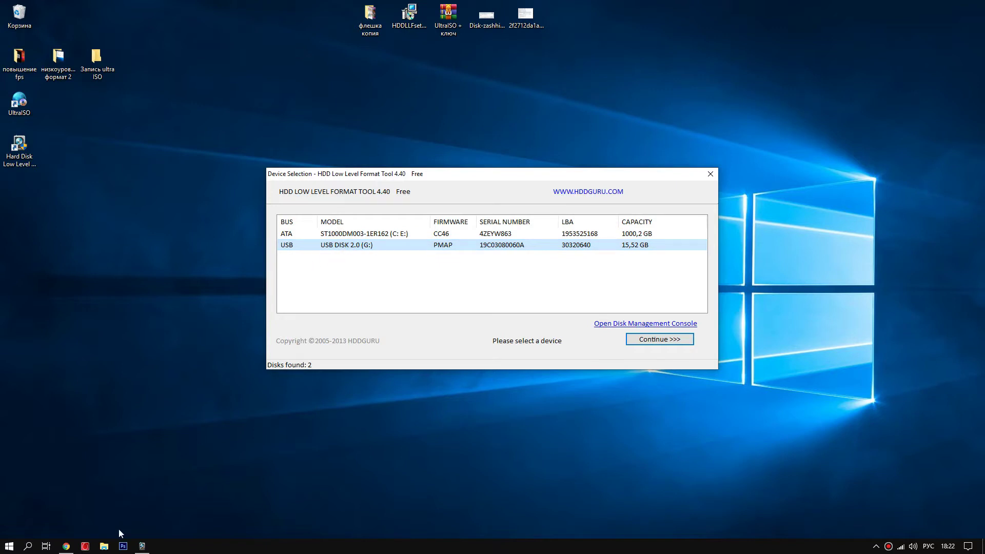
# Display This PC in File Explorer beside the device list to compare its drives with the listed devices.
pyautogui.click(104, 546)
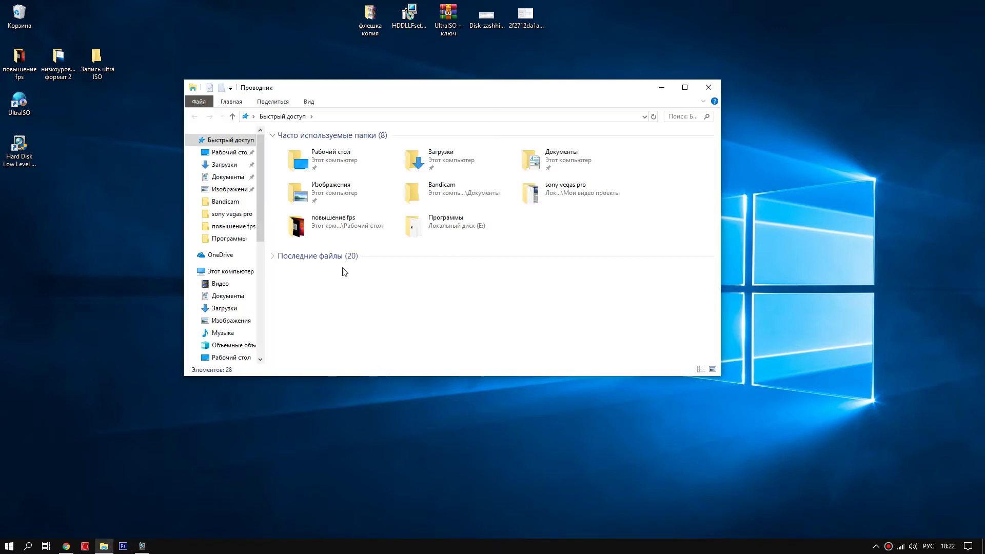
pyautogui.click(220, 271)
pyautogui.moveTo(420, 95); pyautogui.dragTo(732, 122)
pyautogui.moveTo(464, 171); pyautogui.dragTo(342, 170)
pyautogui.click(269, 227)
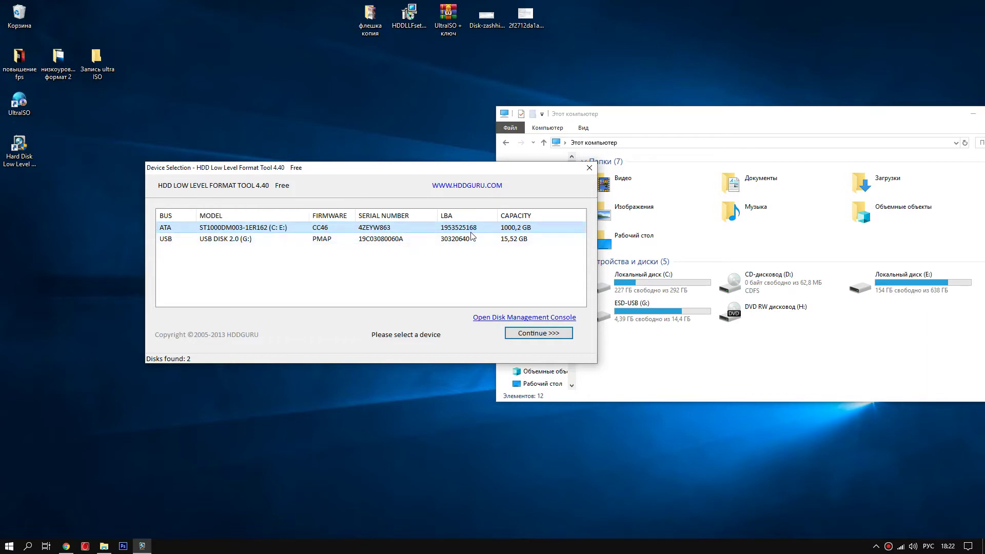
# Select the USB DISK 2.0 (G:) device and start a full low-level format of it, accepting the loss of all data.
pyautogui.click(243, 240)
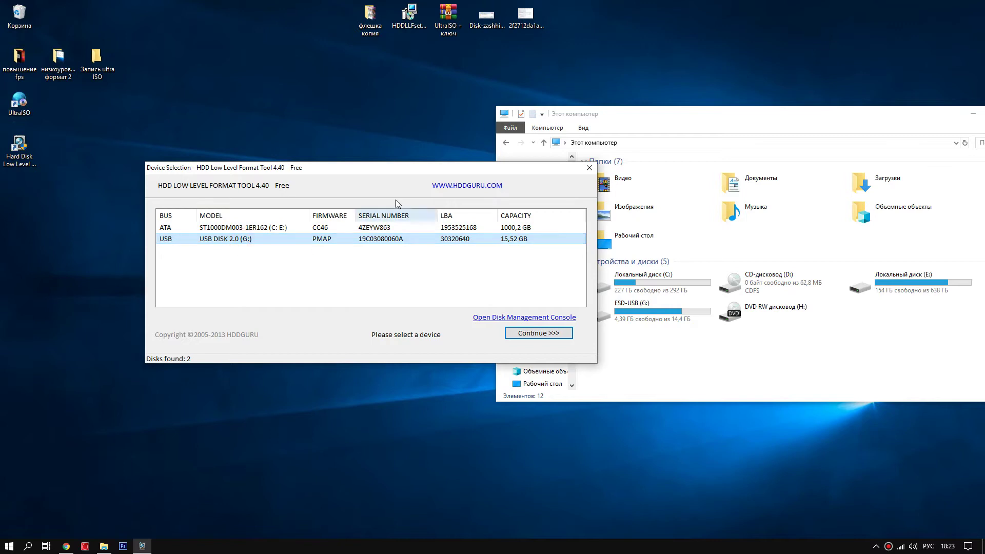
pyautogui.moveTo(415, 167); pyautogui.dragTo(404, 135)
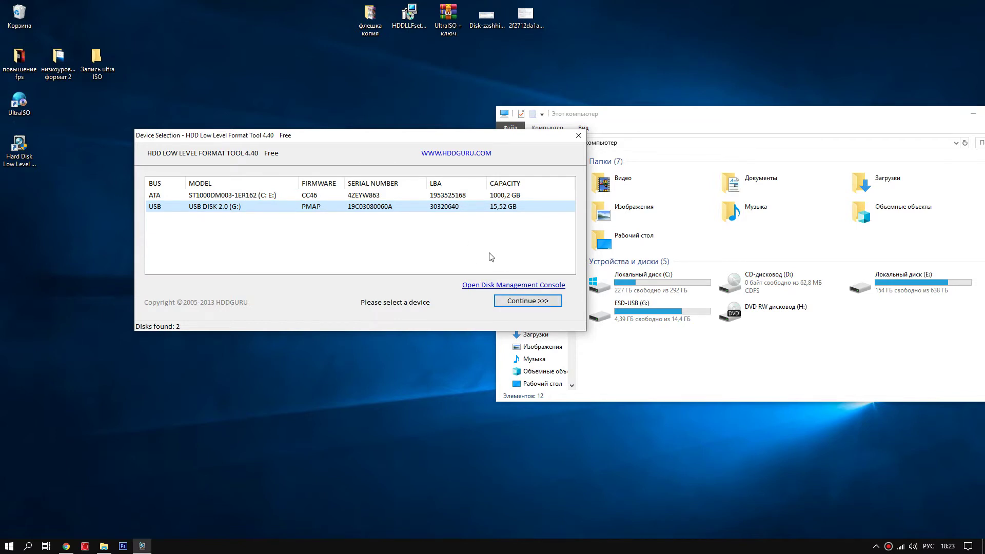
pyautogui.click(521, 304)
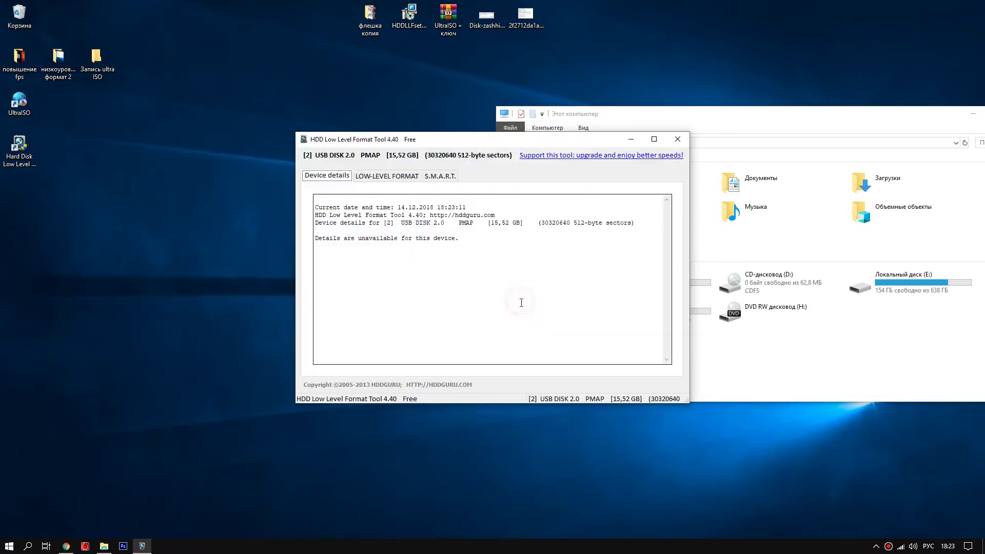
pyautogui.click(386, 177)
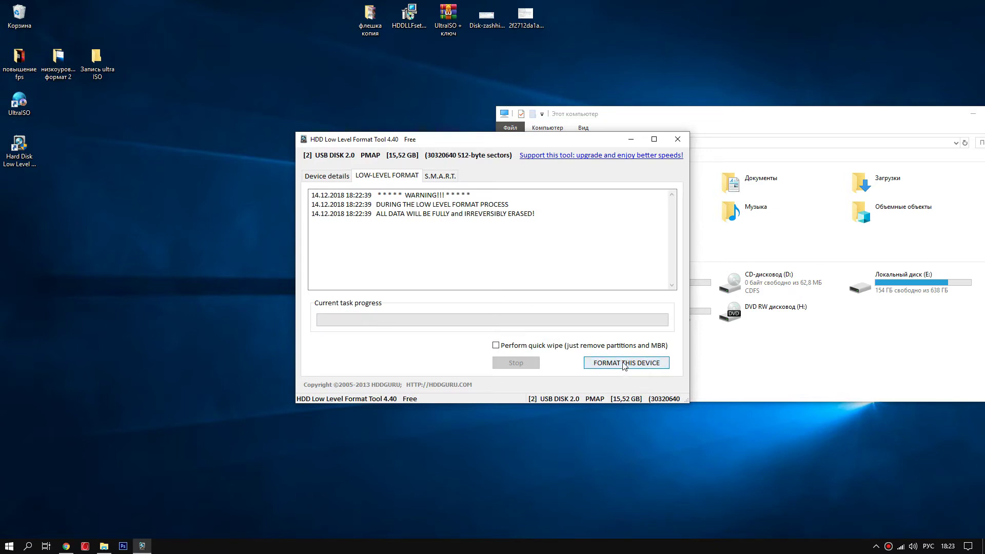
pyautogui.click(605, 365)
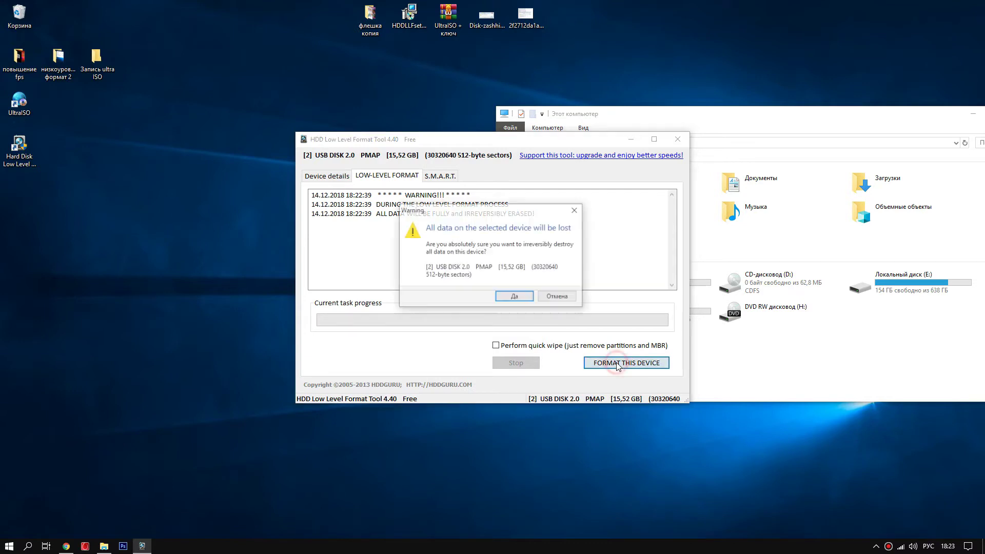
pyautogui.click(512, 299)
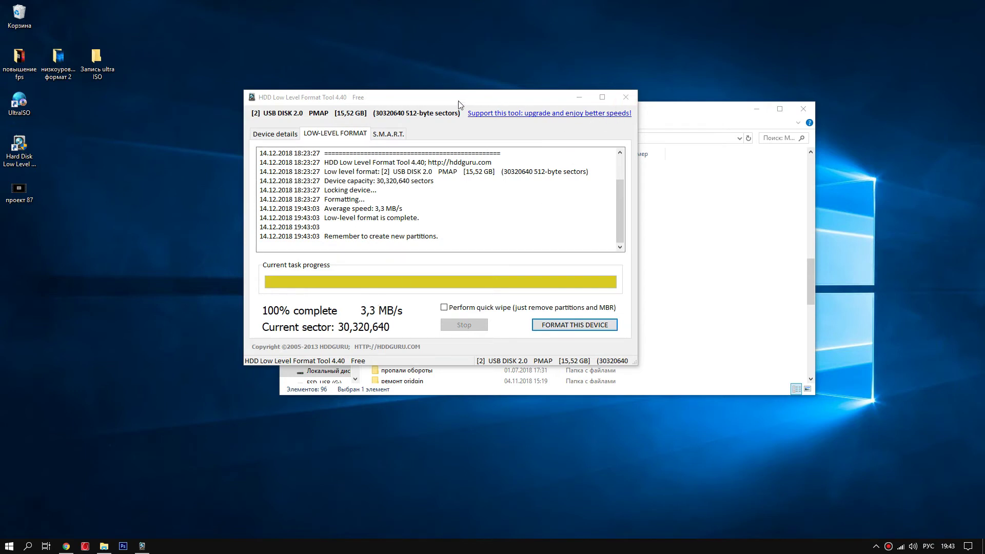
# Close the low-level format tool and open the Windows format settings for the ESD-USB (G:) drive from This PC.
pyautogui.click(626, 98)
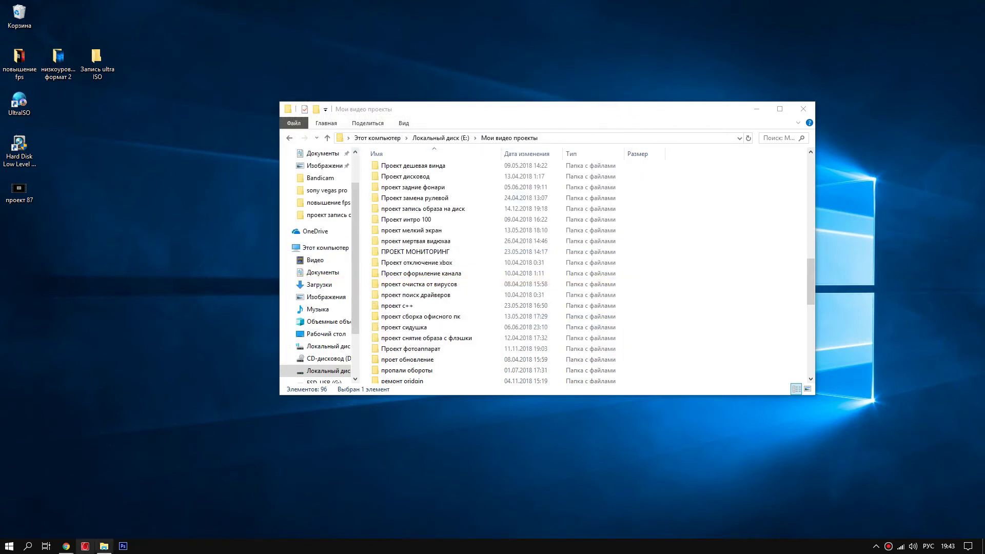
pyautogui.click(329, 249)
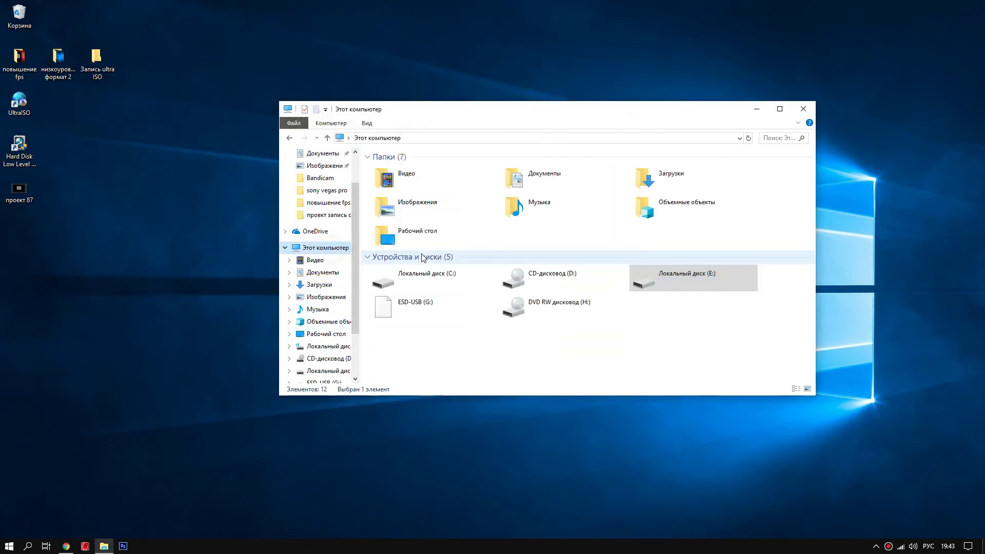
pyautogui.click(417, 314)
pyautogui.rightClick(414, 313)
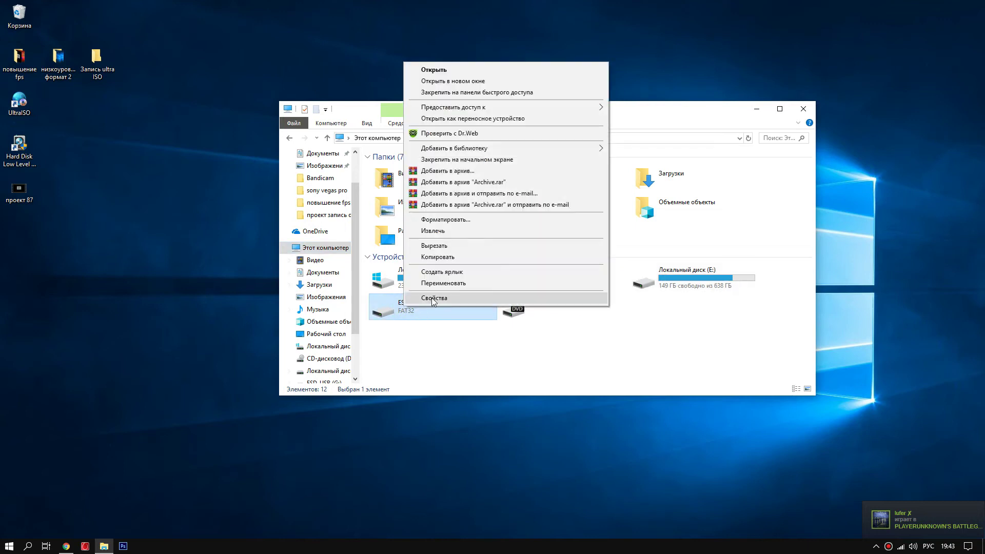
pyautogui.click(444, 220)
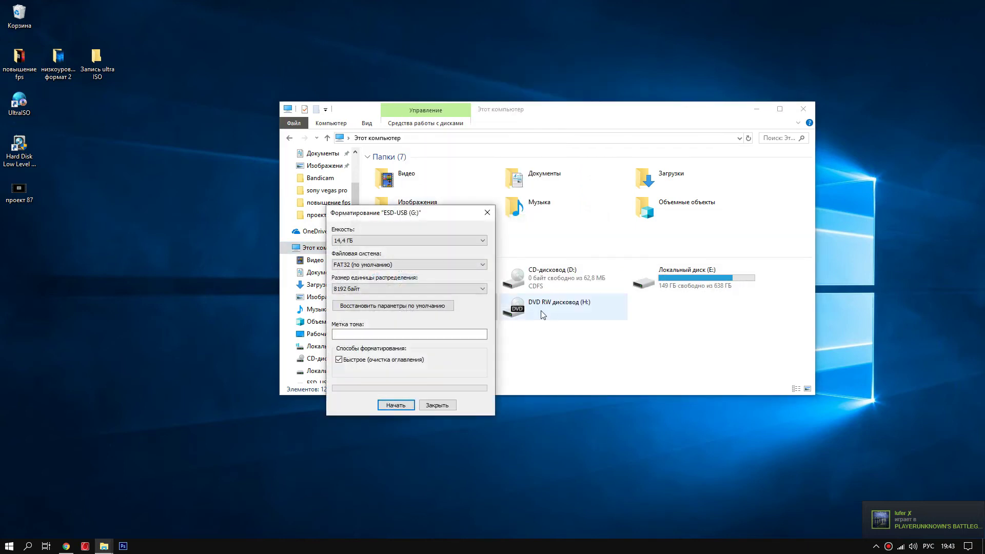
# Quick-format the G: drive as FAT32 with the volume label HARE USB, and close the format dialog when done.
pyautogui.click(354, 334)
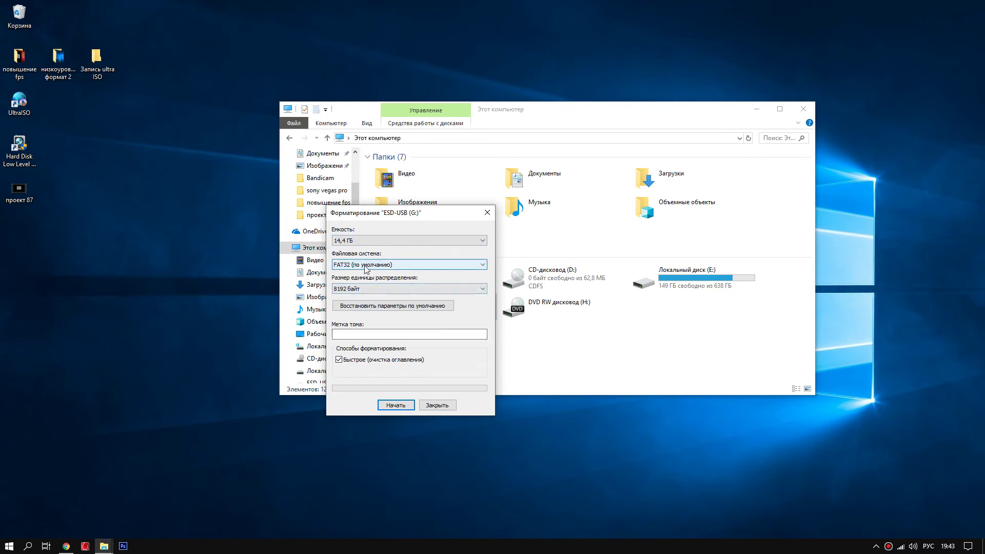
pyautogui.click(356, 333)
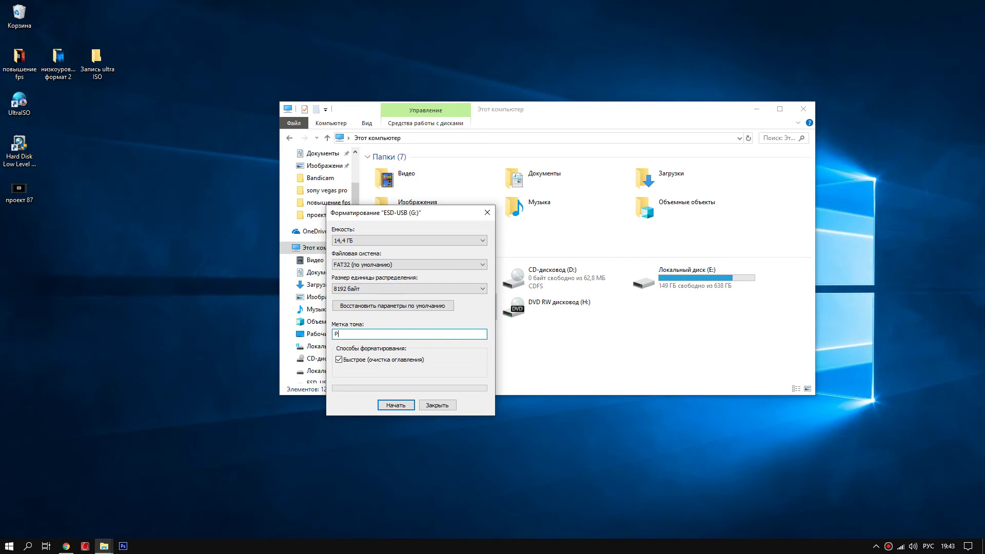
pyautogui.hotkey('alt', 'shift')
pyautogui.write('HARE US')
pyautogui.click(395, 405)
pyautogui.click(550, 275)
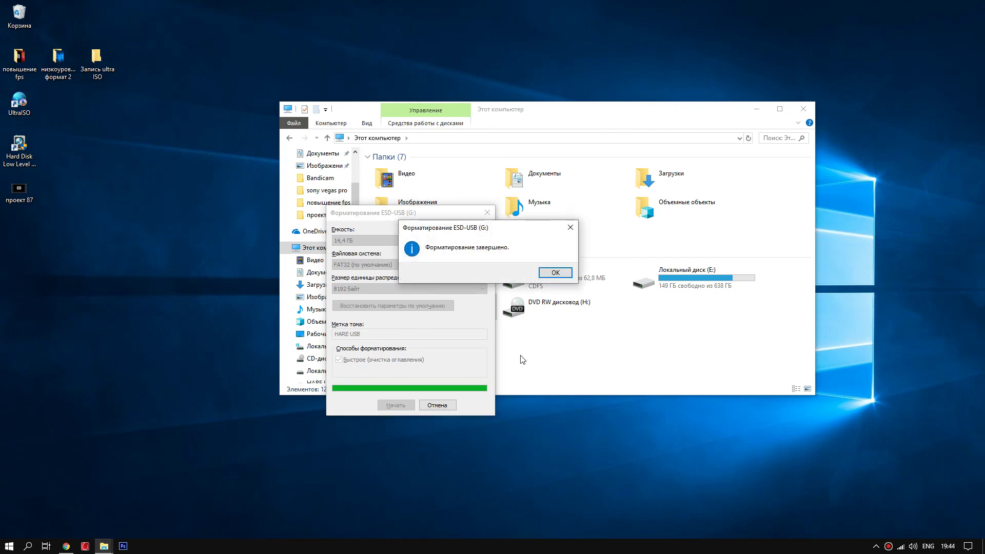
pyautogui.click(552, 273)
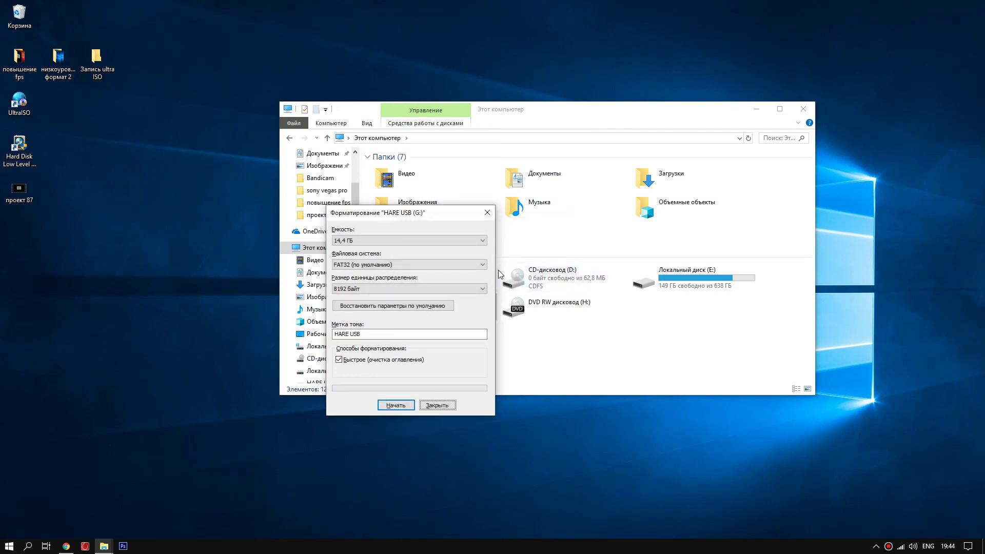
pyautogui.click(437, 406)
# Open the HARE USB (G:) drive to check its contents, and close the File Explorer window.
pyautogui.doubleClick(433, 306)
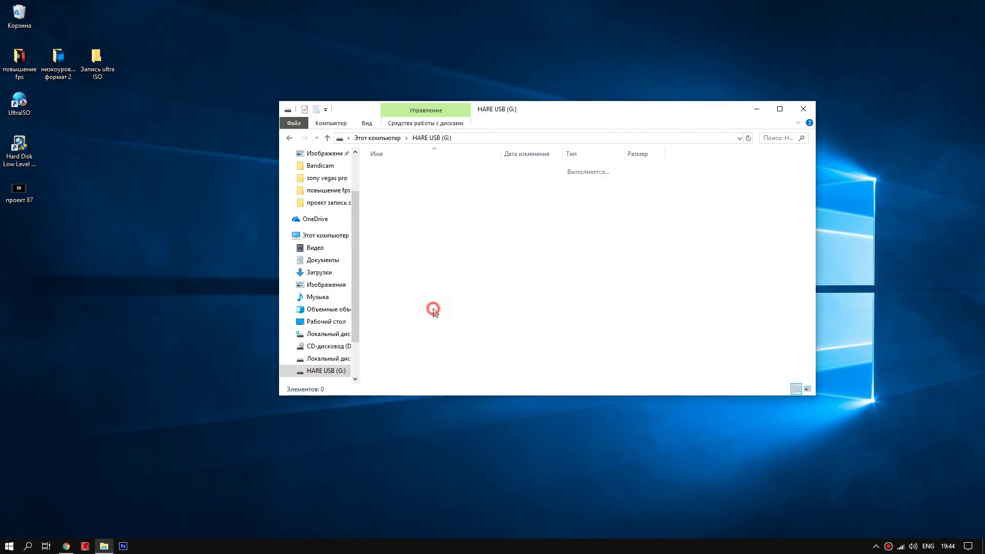
pyautogui.click(803, 109)
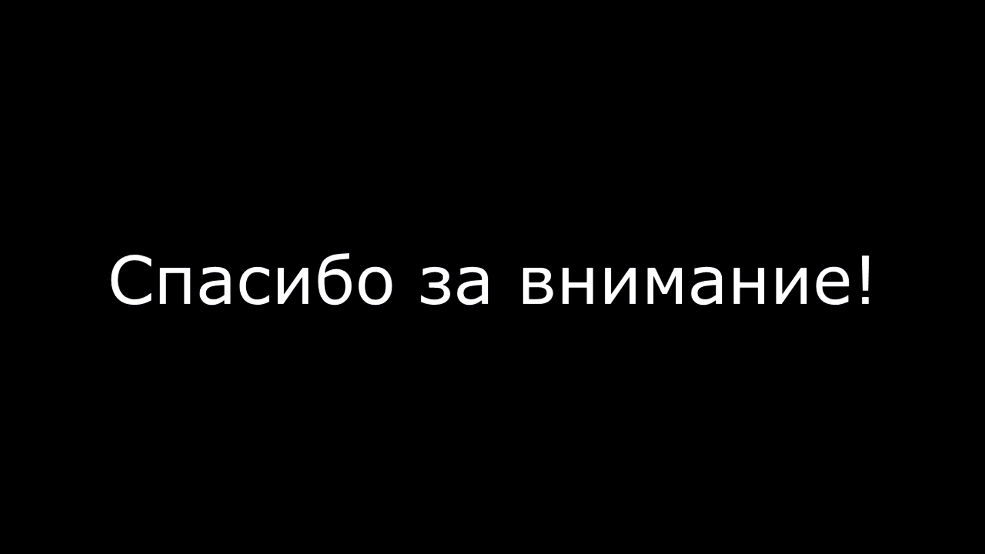